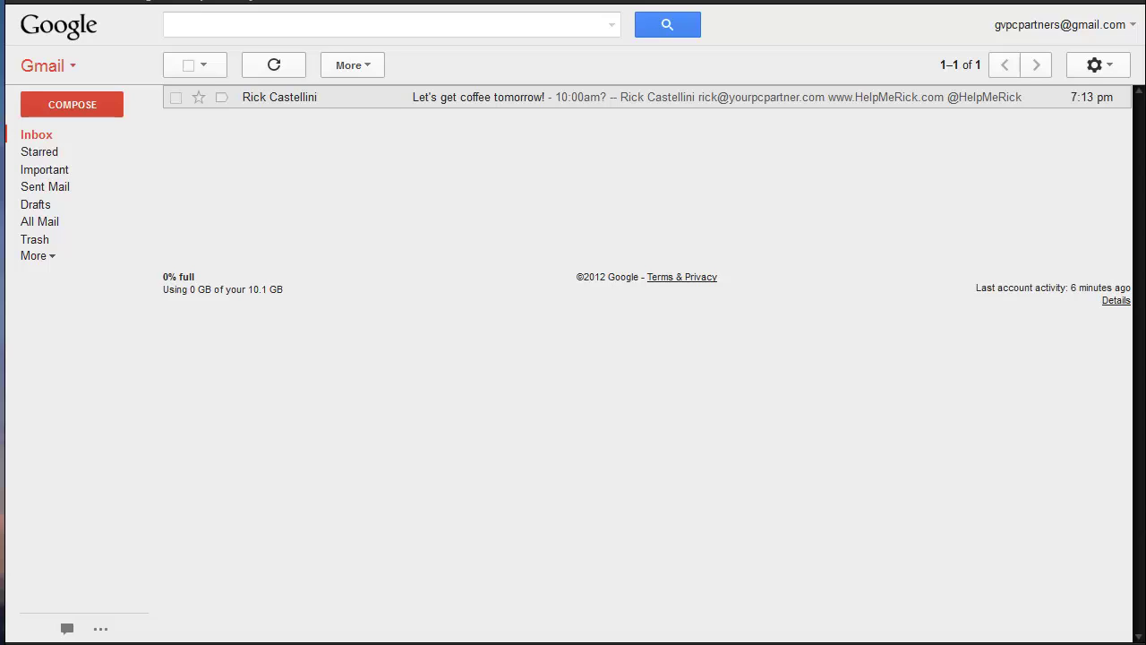
Open the 'Let's get coffee tomorrow!' email from the inbox and go to its reply box
click(290, 99)
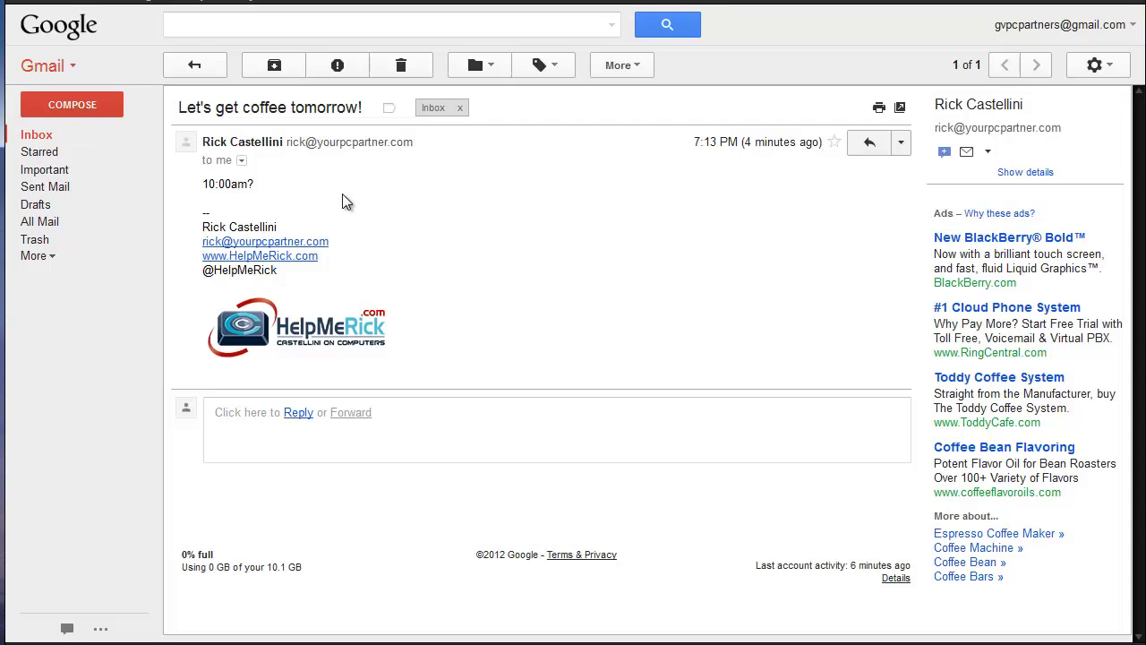
click(298, 415)
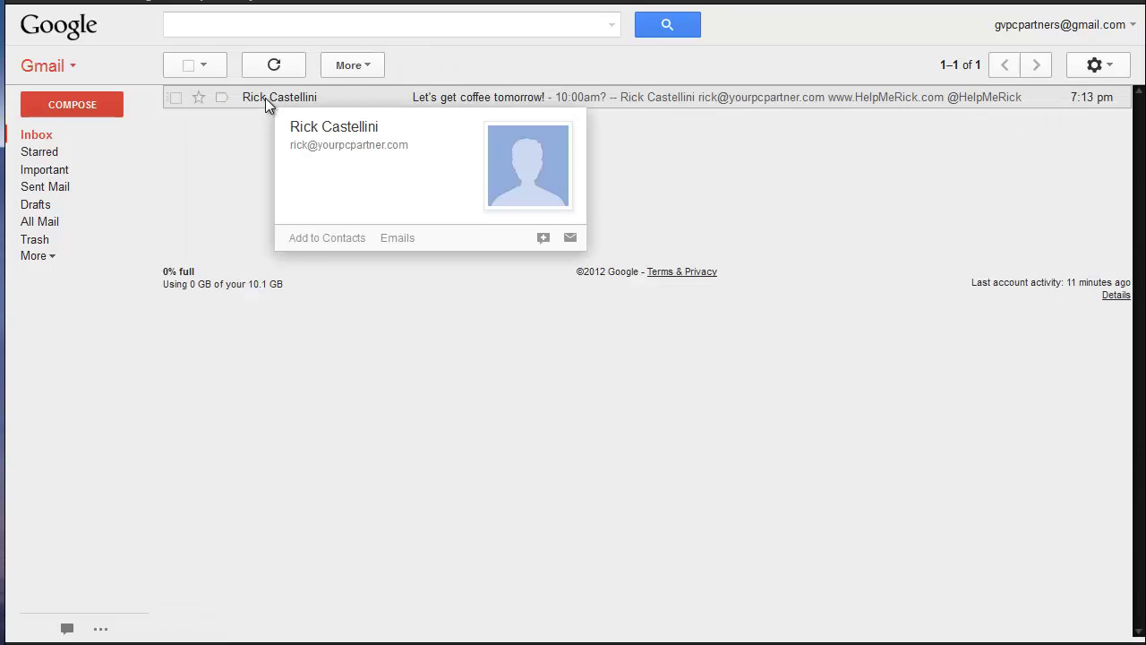
Start an inline reply under the coffee email, leaving the response-type menu unchanged
click(265, 98)
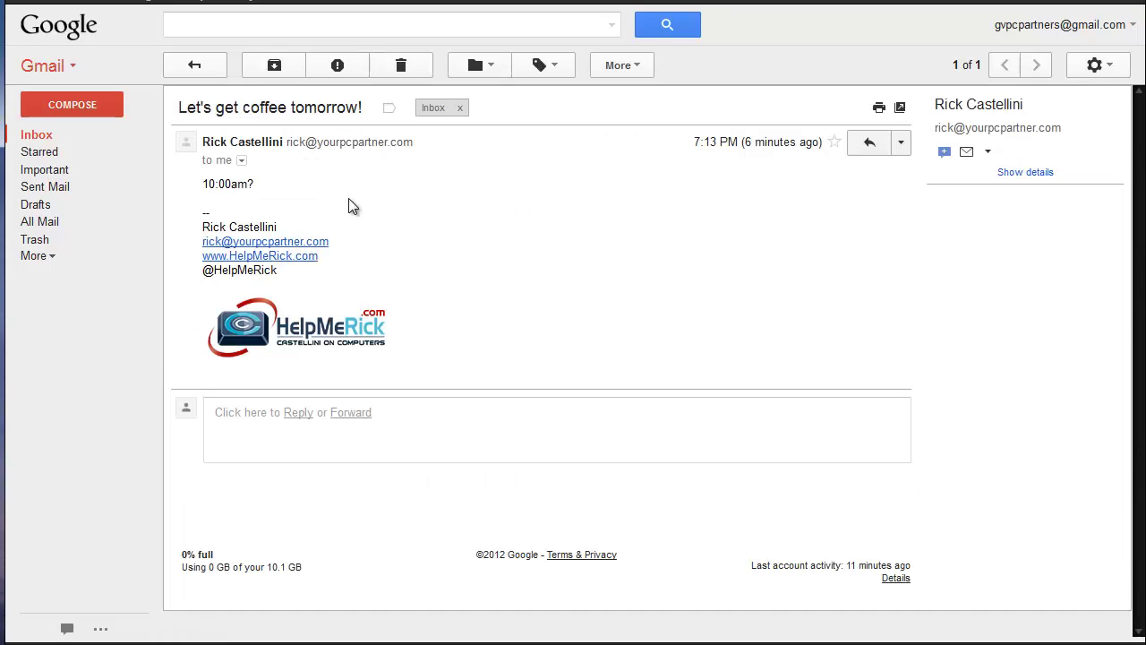
click(287, 418)
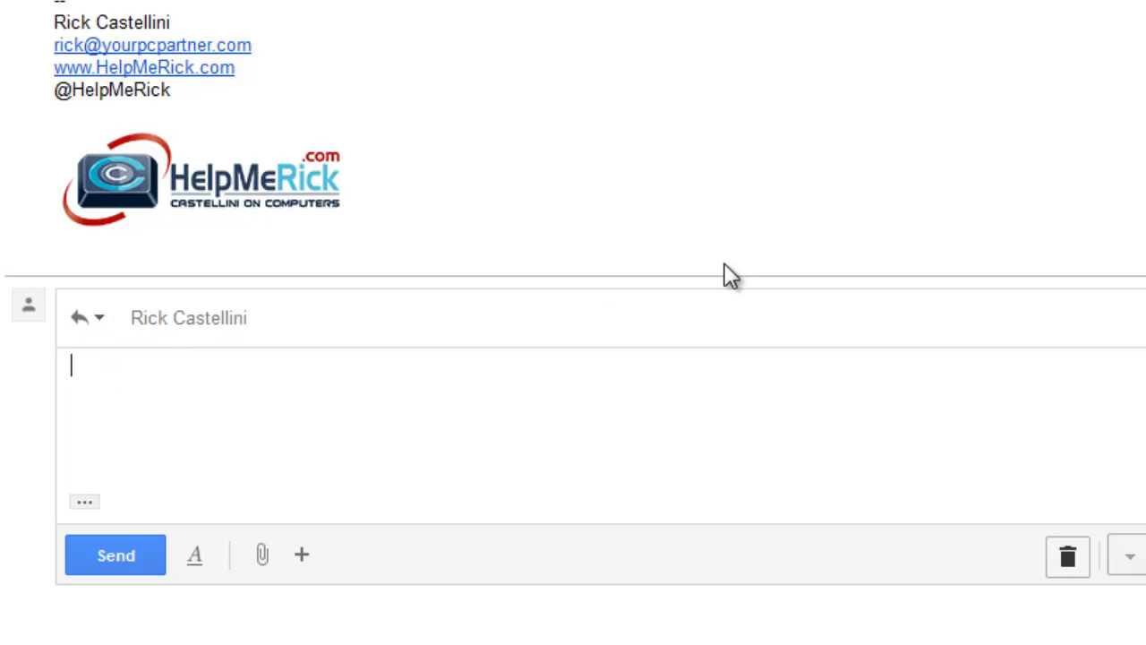
click(98, 320)
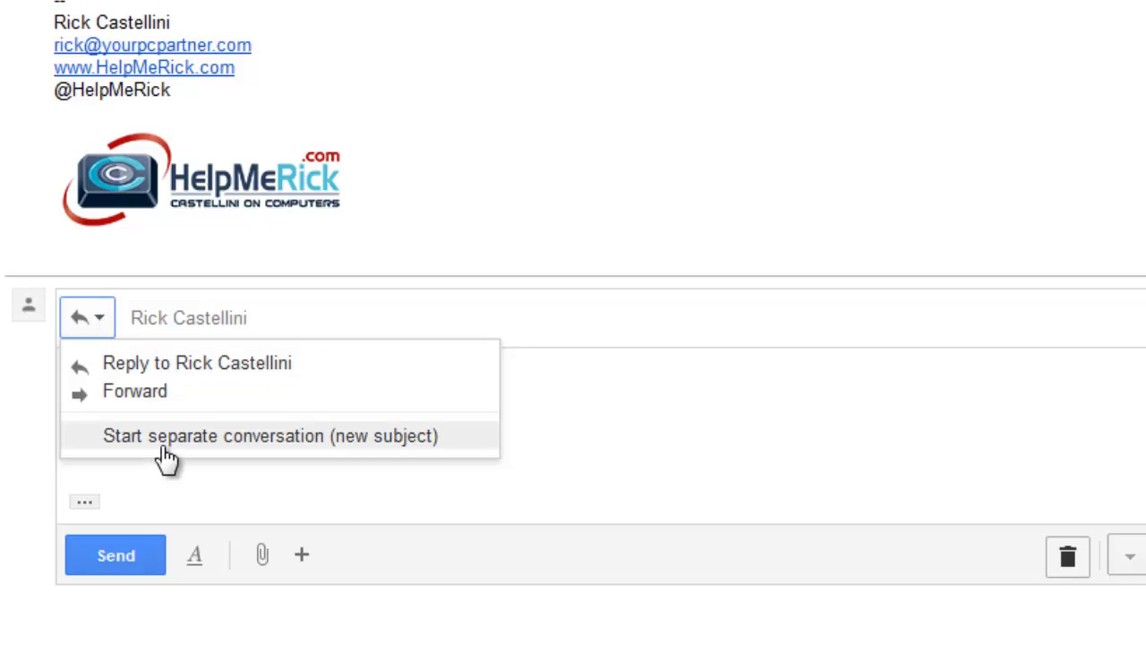
click(292, 360)
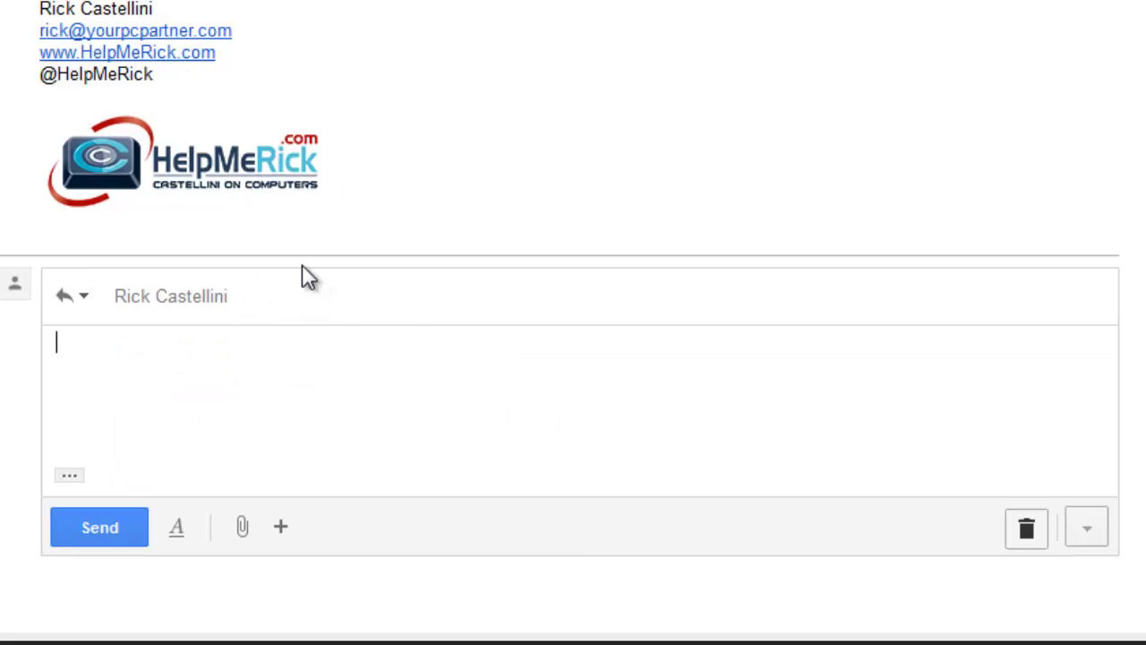
click(370, 301)
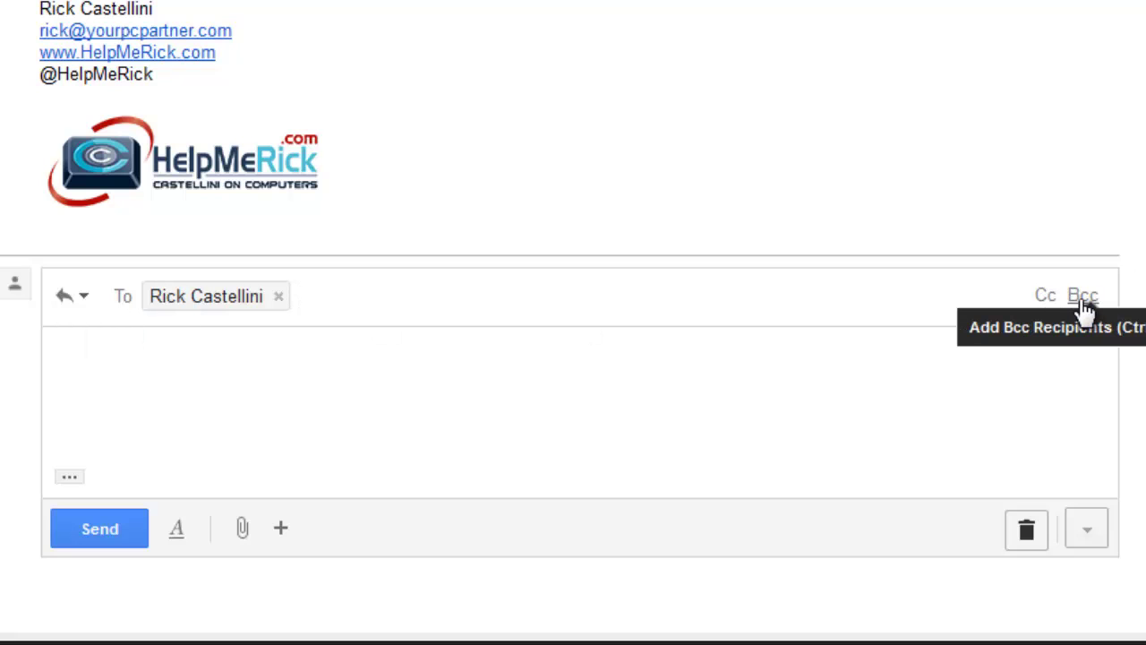
click(122, 297)
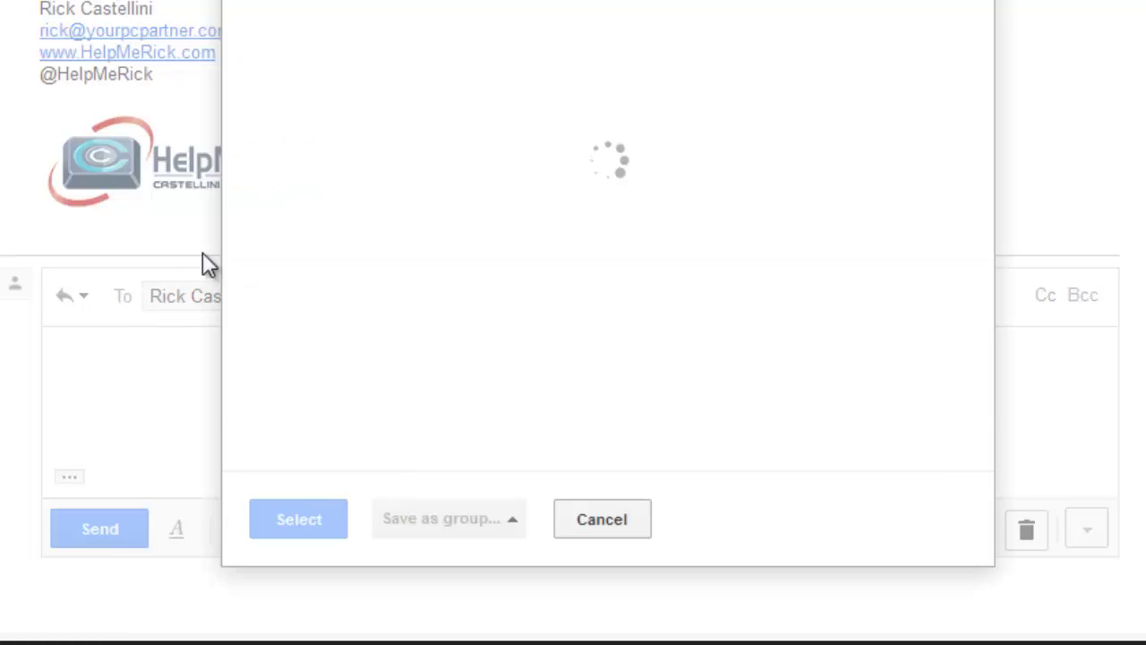
click(593, 524)
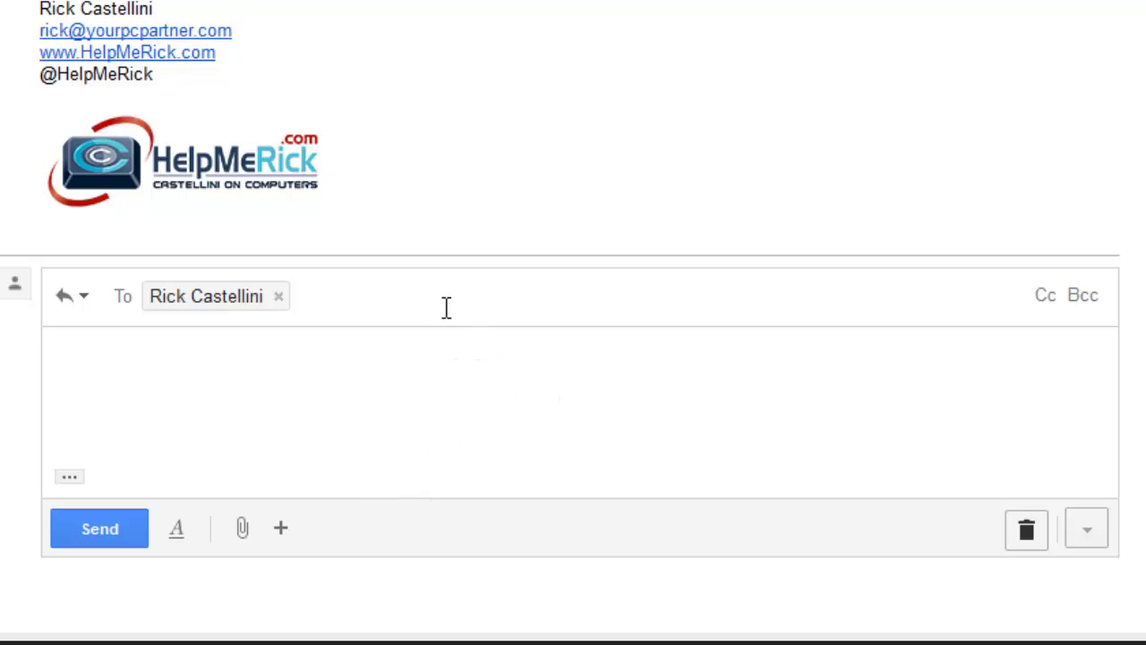
click(1095, 297)
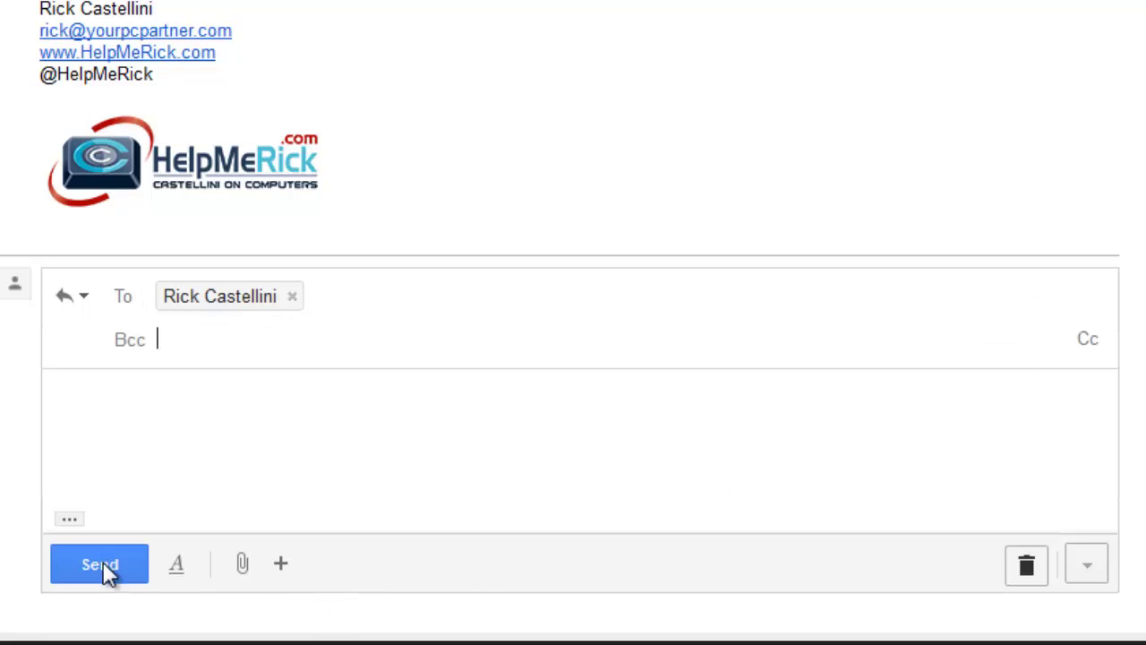
Write 'How about 9:30?' in the coffee email's reply body
click(161, 406)
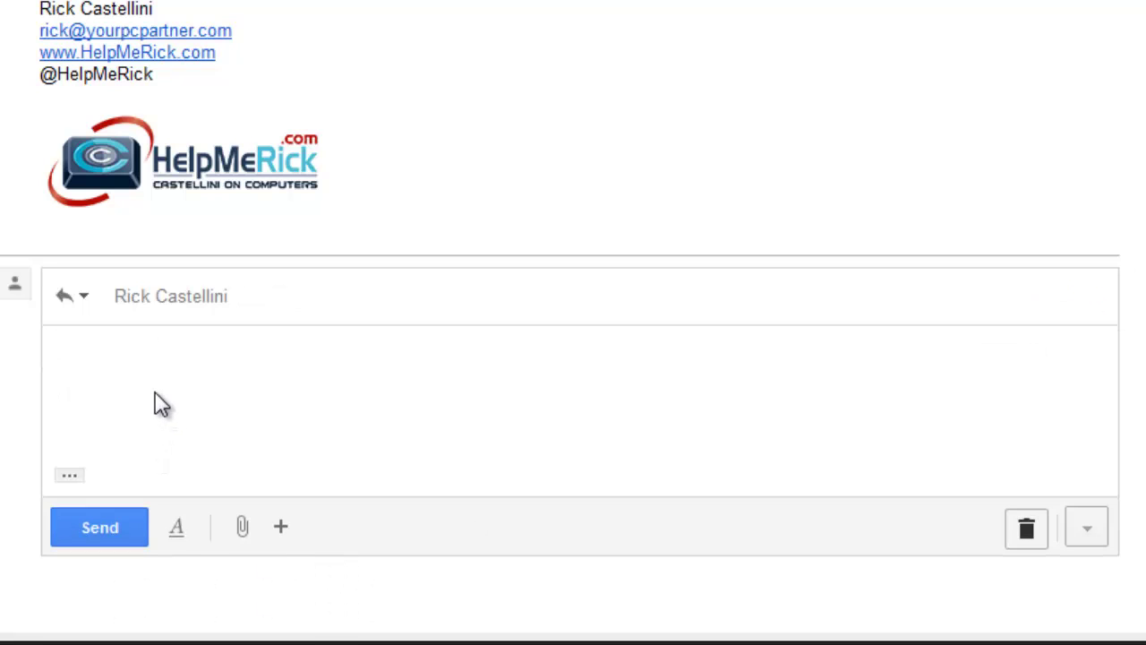
text(How about 9:30?)
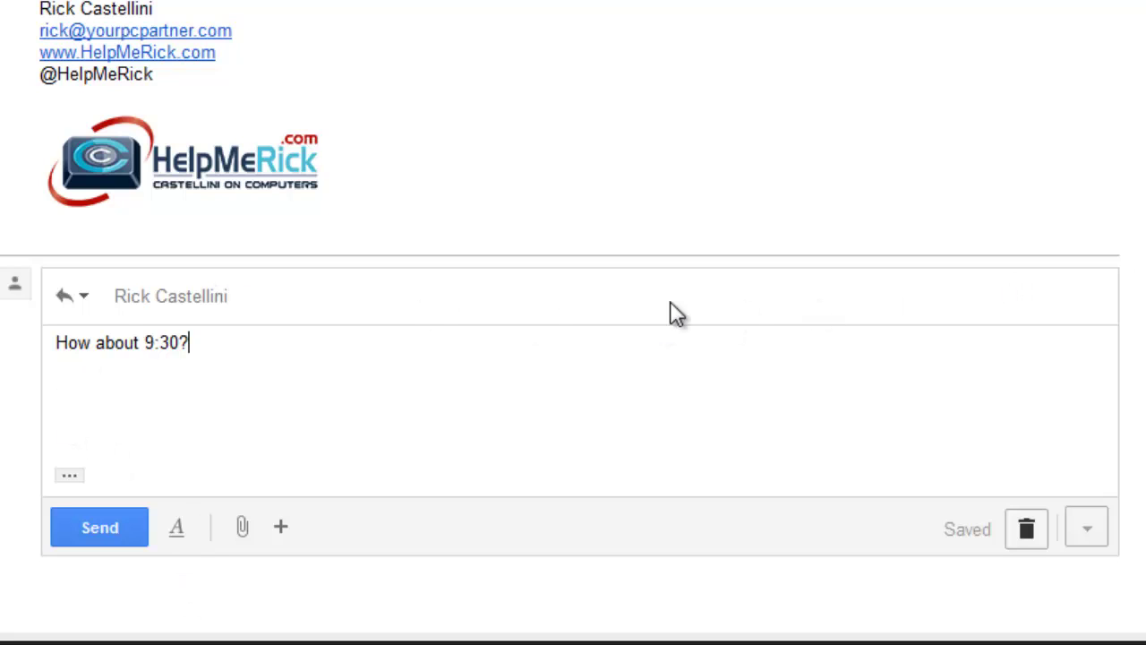
Show the reply's formatting toolbar, then cancel out of attaching a file
click(176, 535)
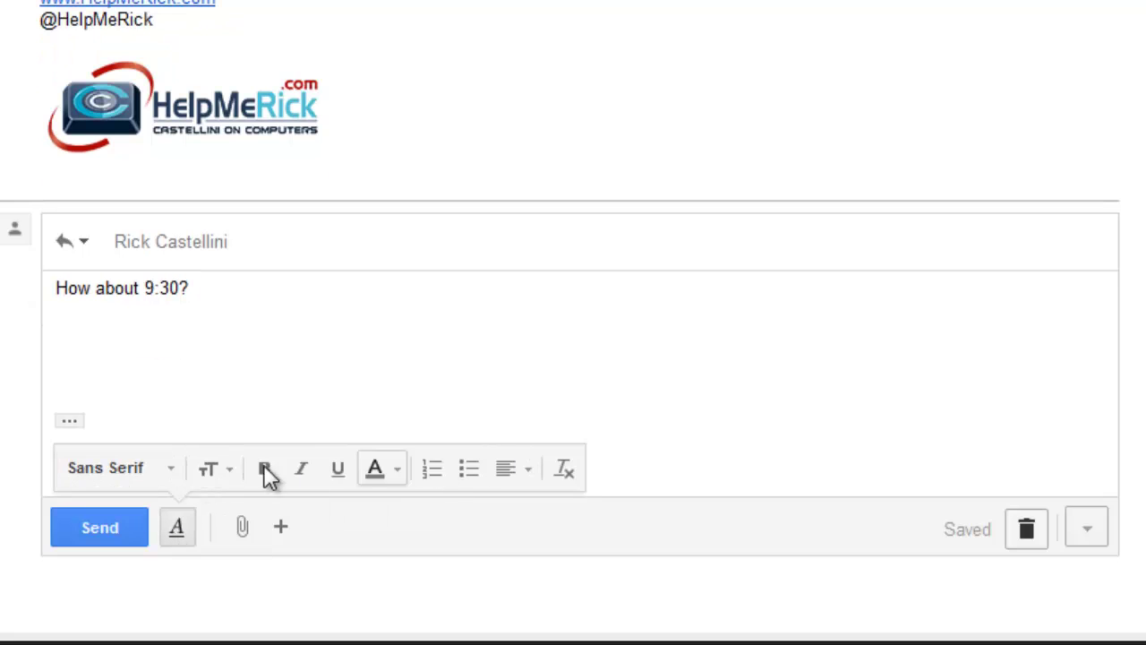
click(242, 527)
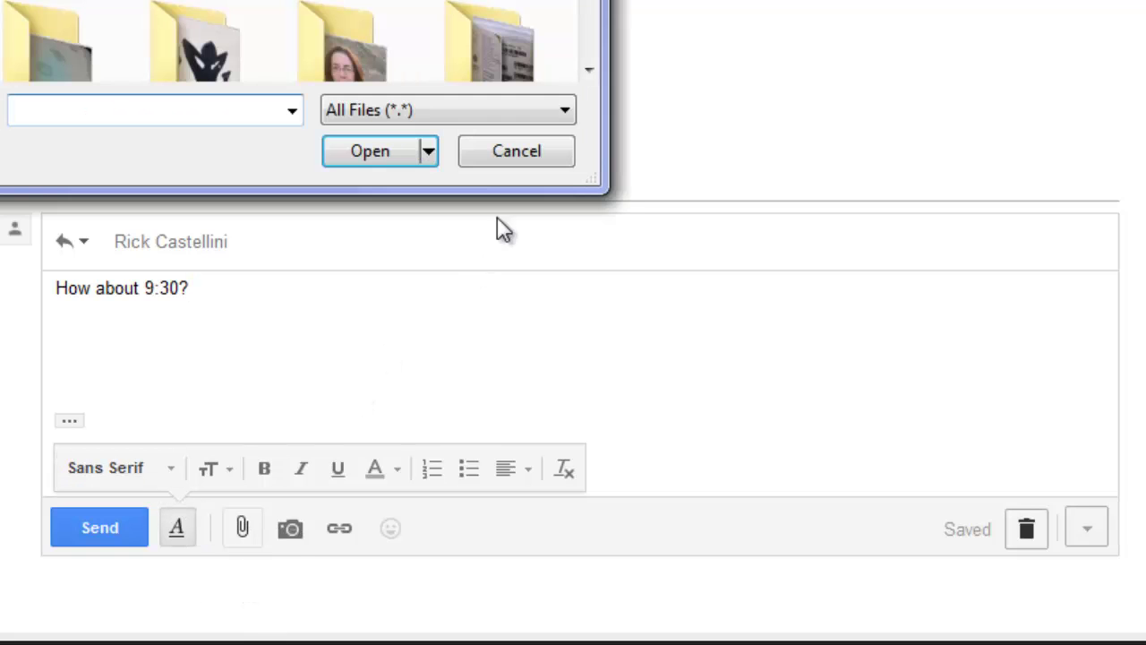
click(536, 149)
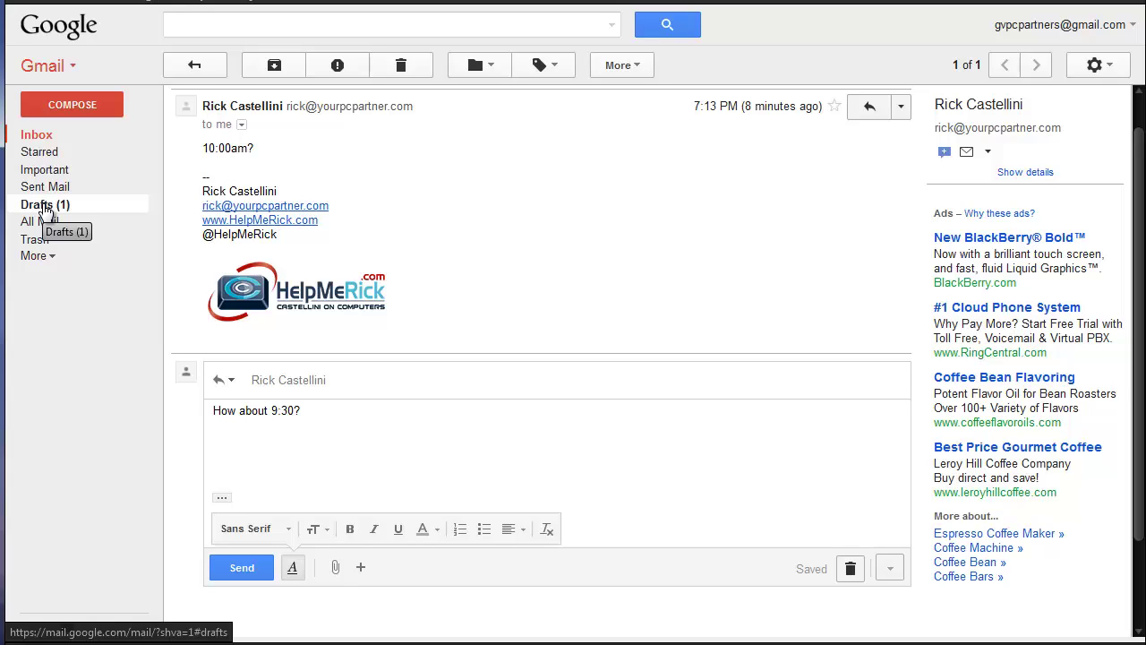
Send the 'How about 9:30?' reply after checking the More options menu
click(890, 569)
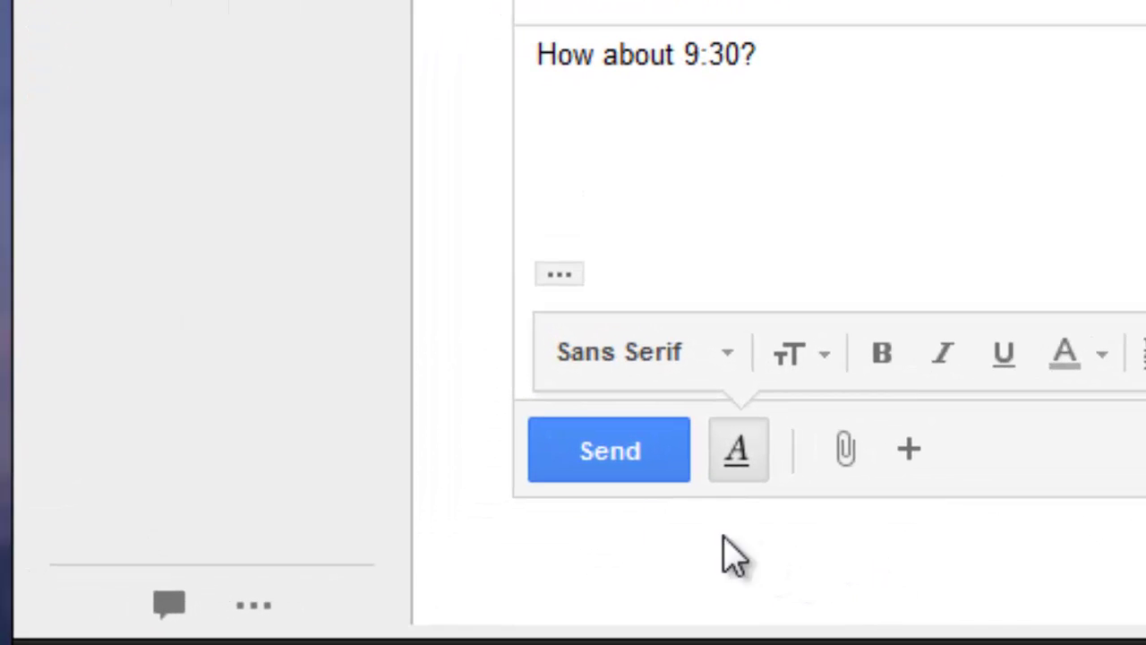
click(586, 465)
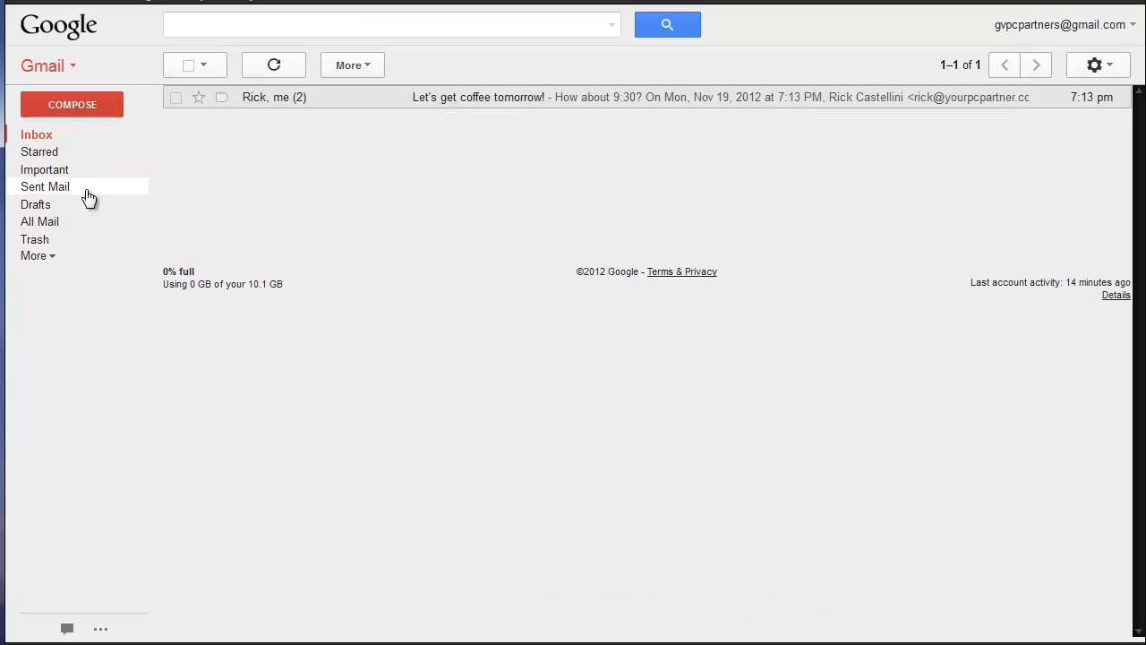
Start a new message, browse the coffee thread and All Mail, then return to its To field
click(51, 103)
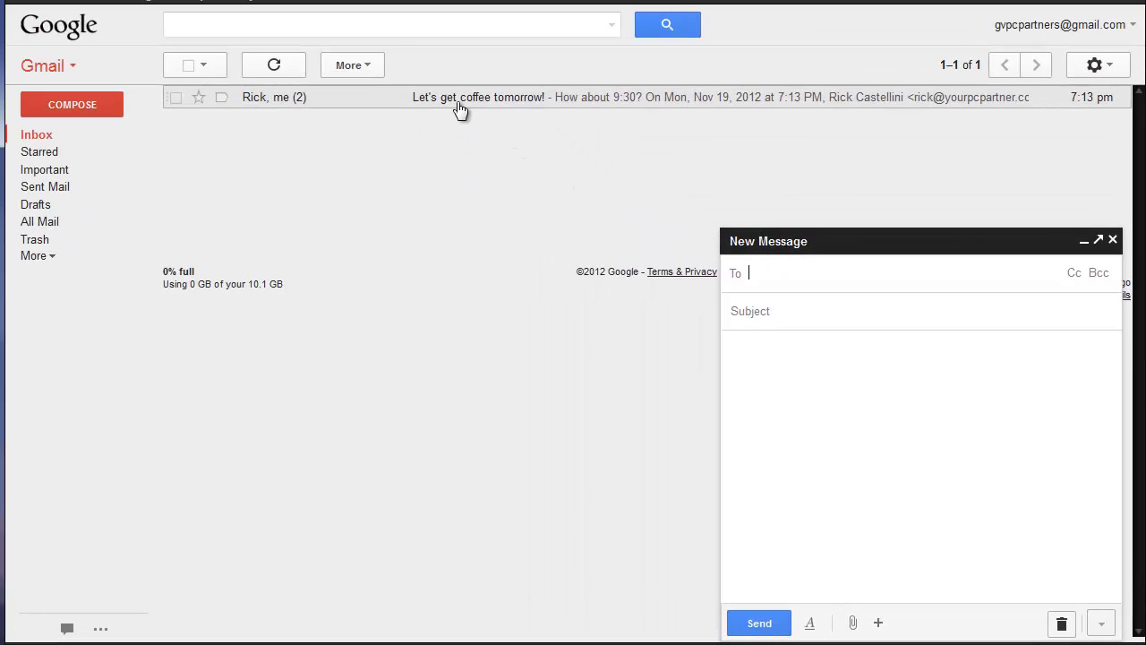
click(458, 100)
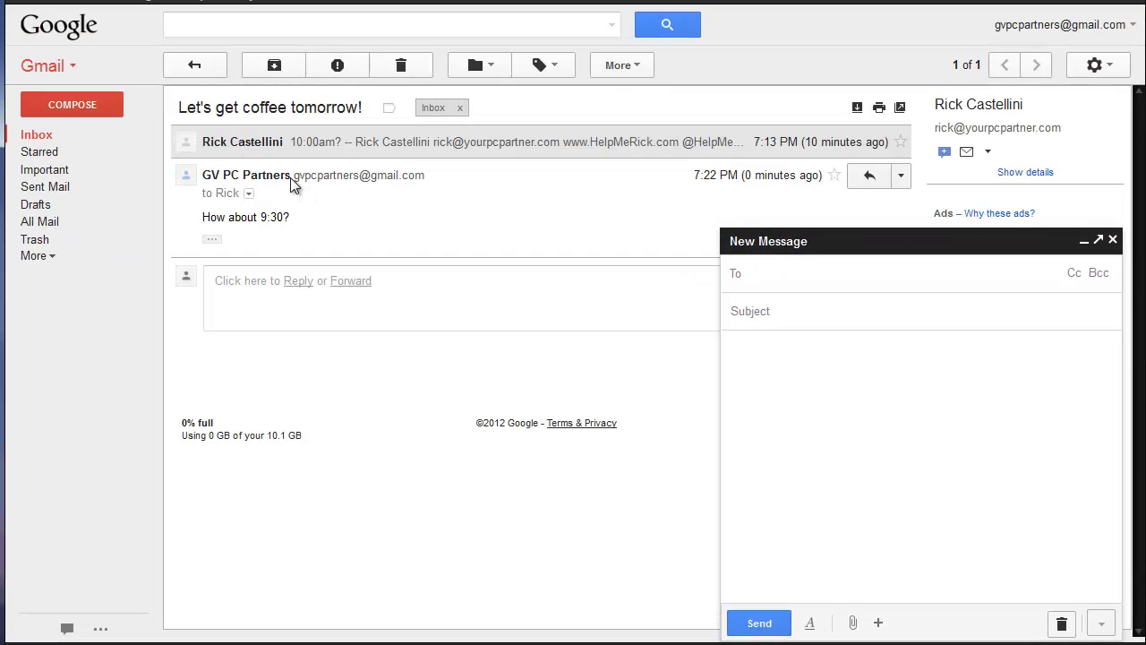
click(313, 147)
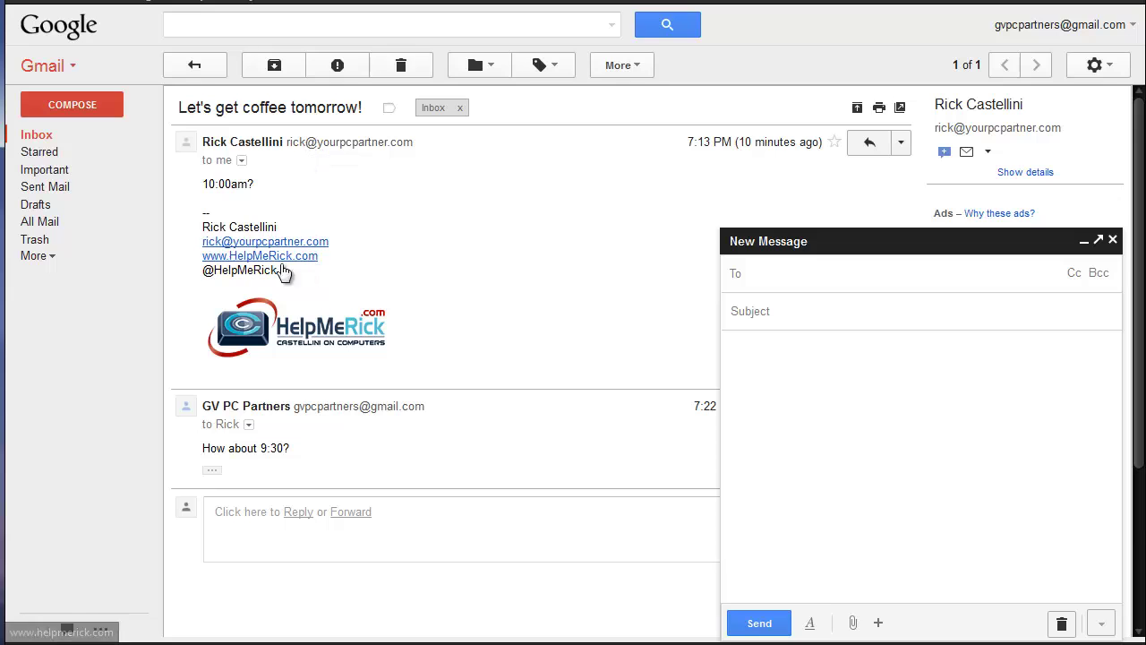
click(42, 222)
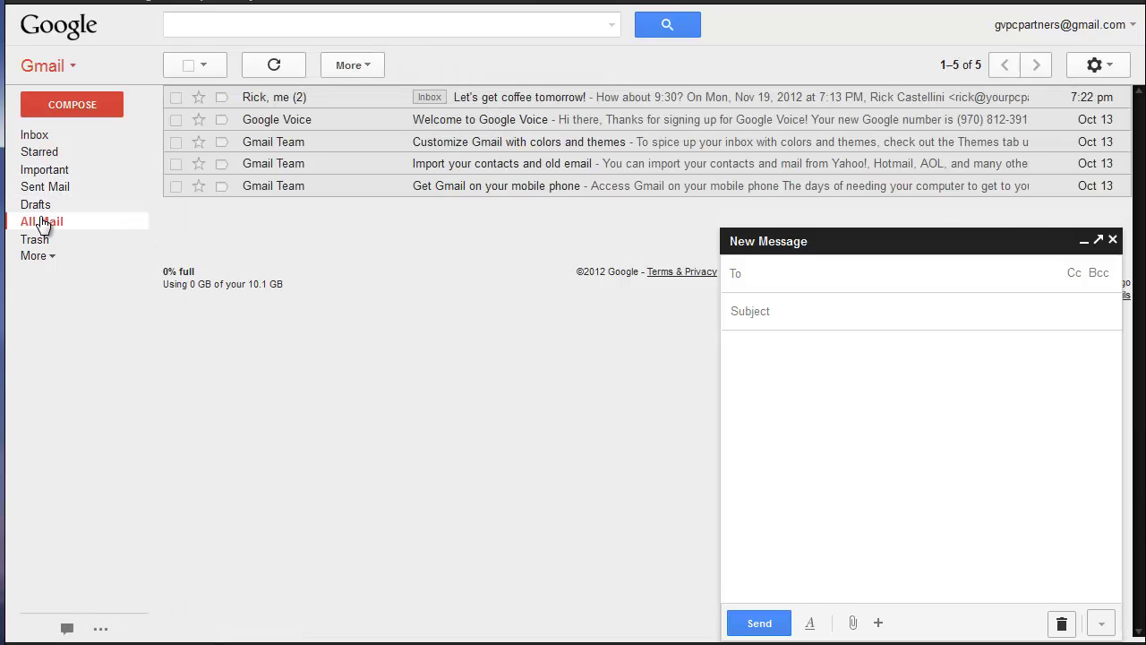
click(317, 120)
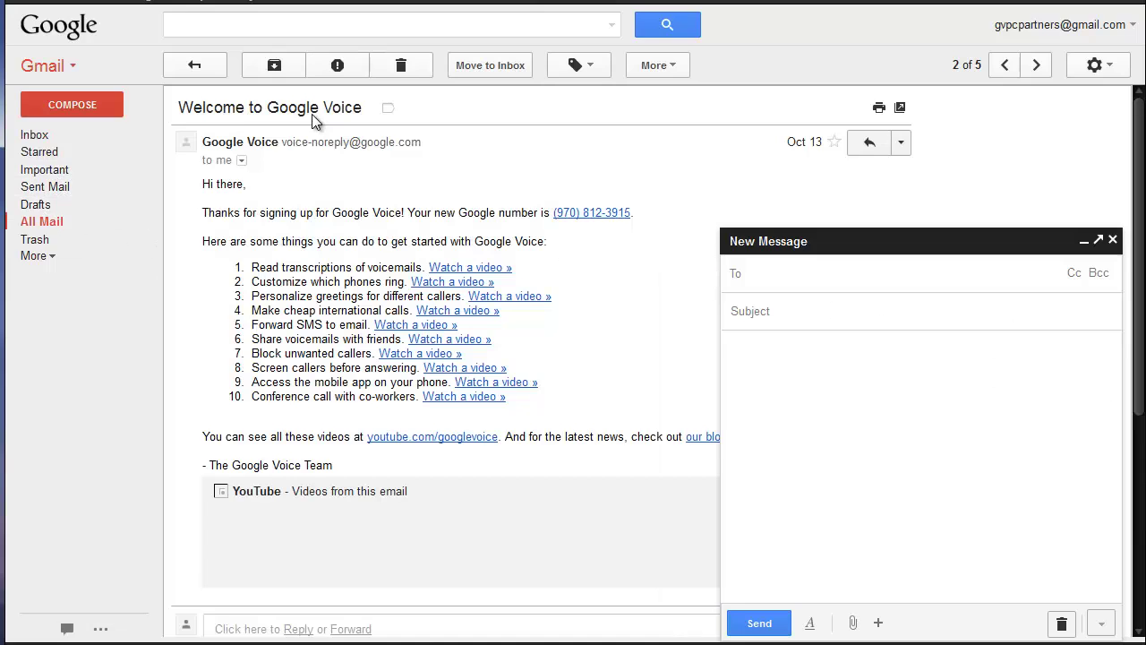
click(40, 139)
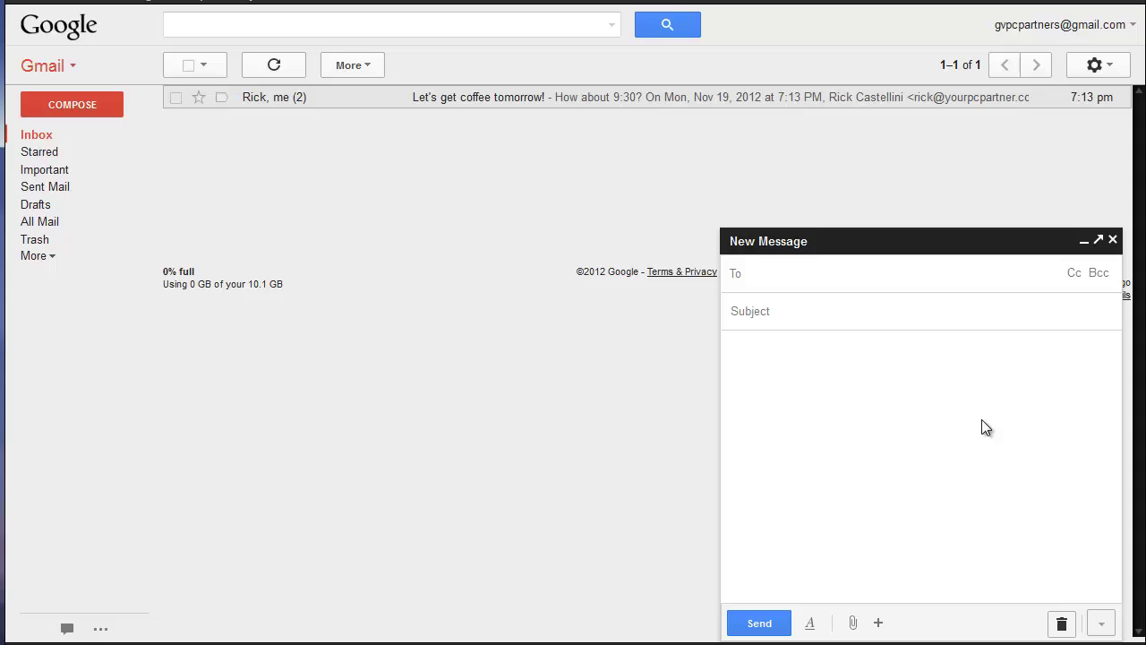
click(852, 285)
Address the new message to the coffee contact from the suggestions
click(853, 284)
text(rick)
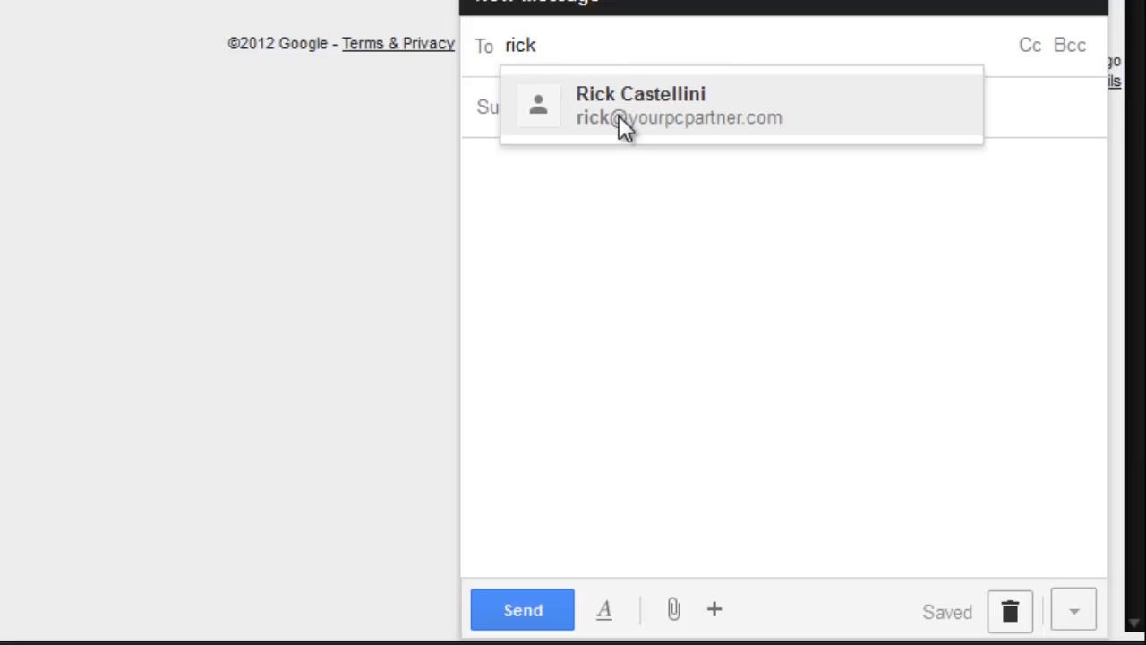
click(663, 96)
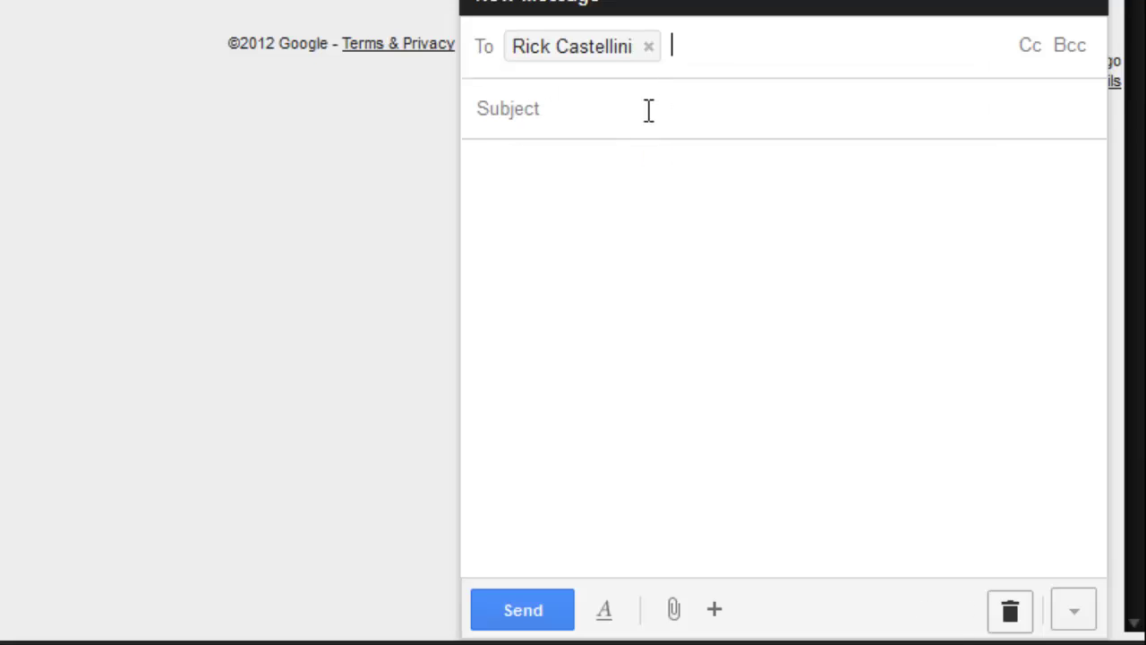
Give the message subject 'How about supper?' and body '7:00pm?'
click(645, 115)
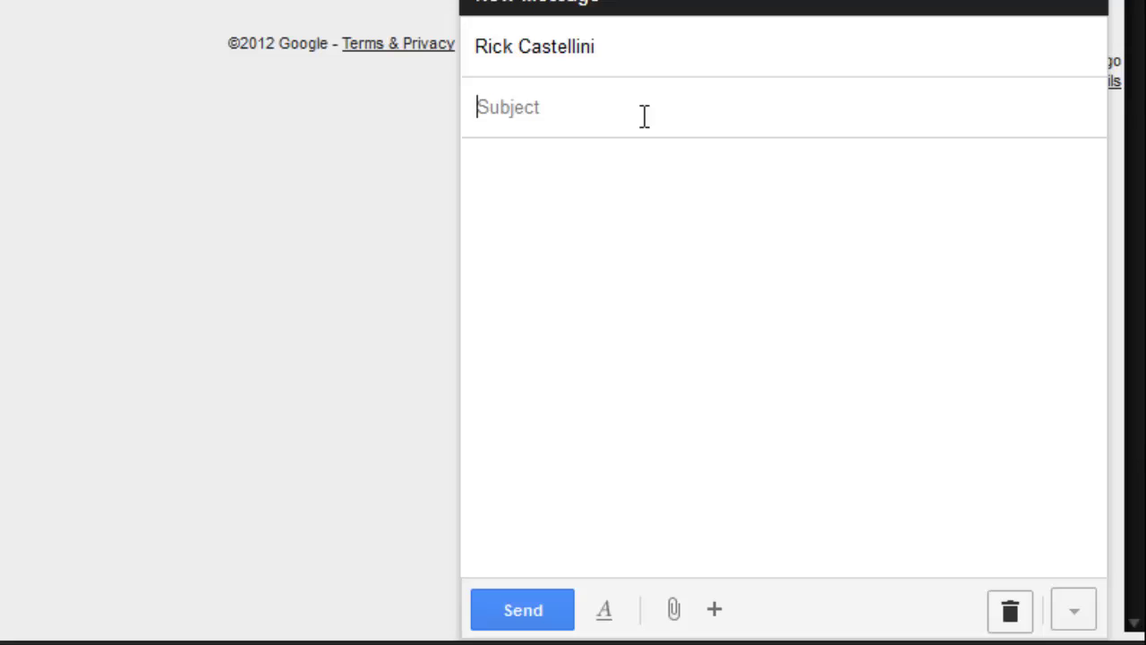
text(How about supper?)
key(Tab)
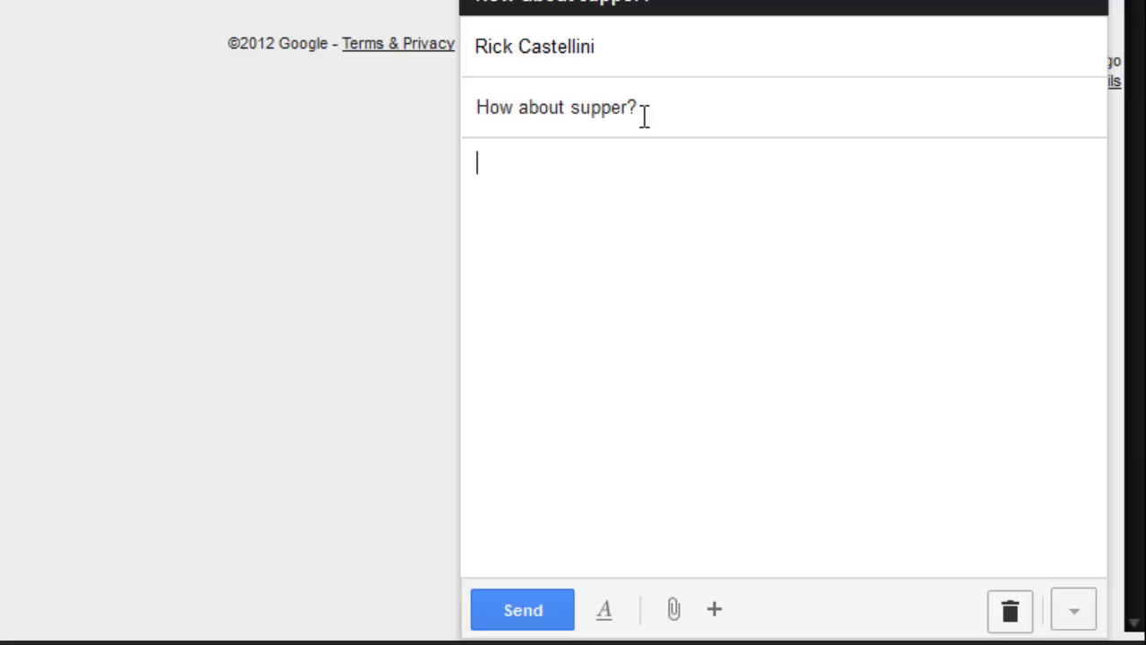
text(7:00pm?)
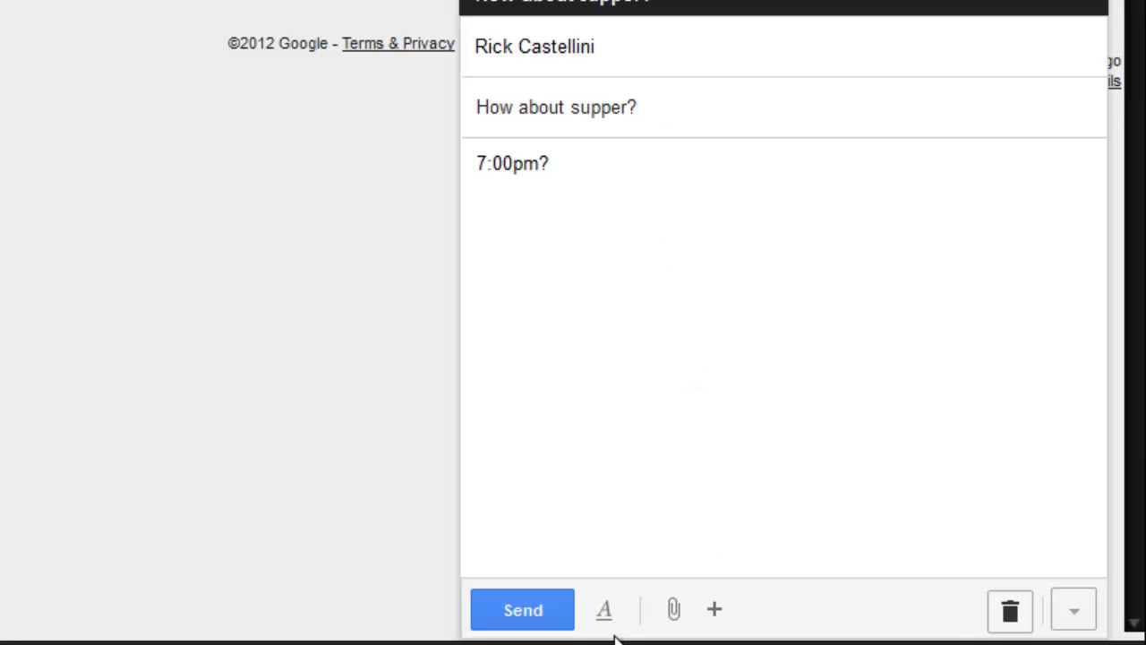
Send the 'How about supper?' message with its '7:00pm?' body
click(521, 609)
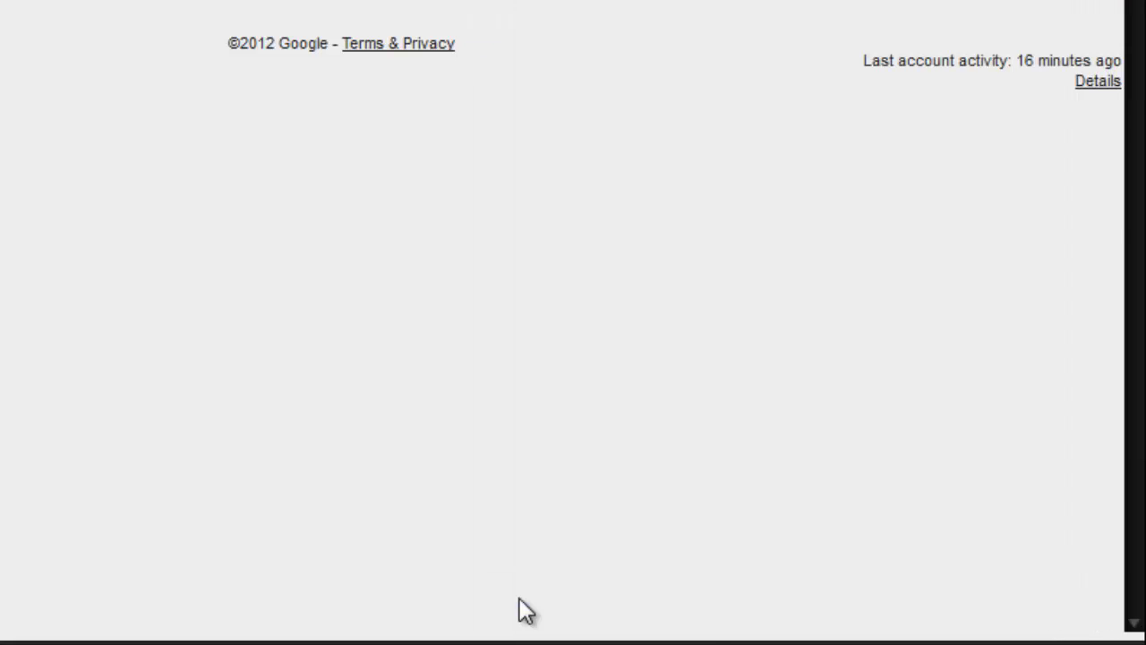